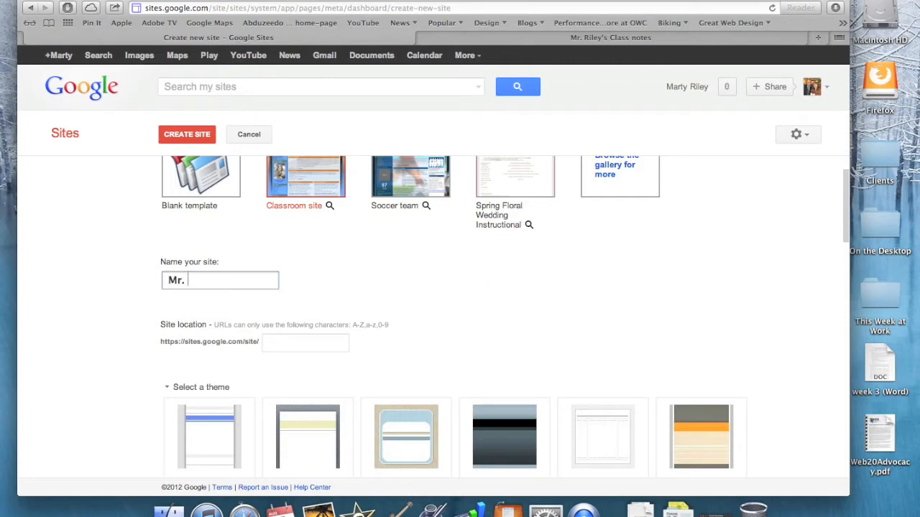
Step: Name the classroom site with the teacher's title and surname followed by "'s 6th grade Class", and choose the Notebook theme
text('s 6)
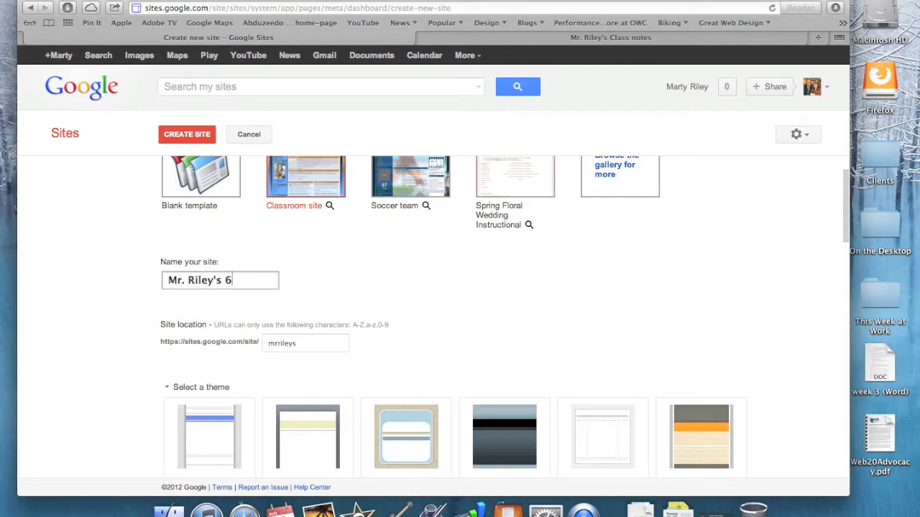
text(th grade Class)
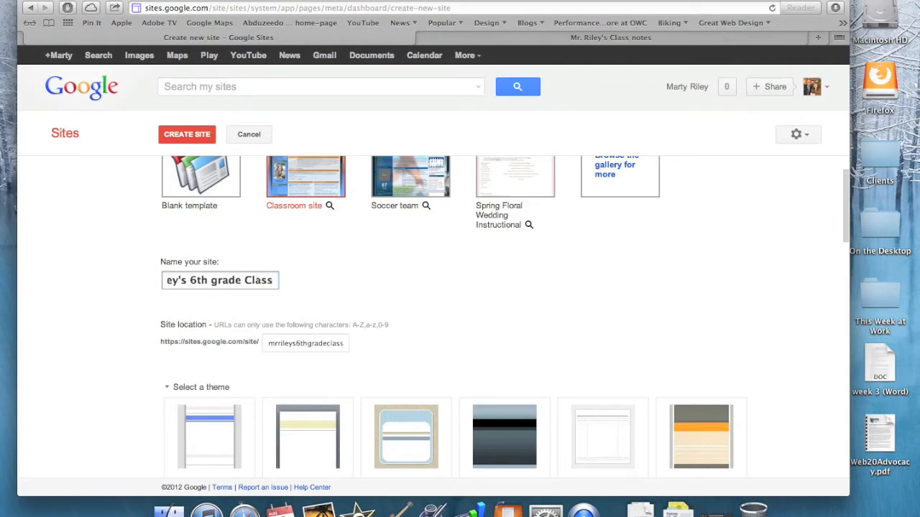
scroll(113, 388, down, 8)
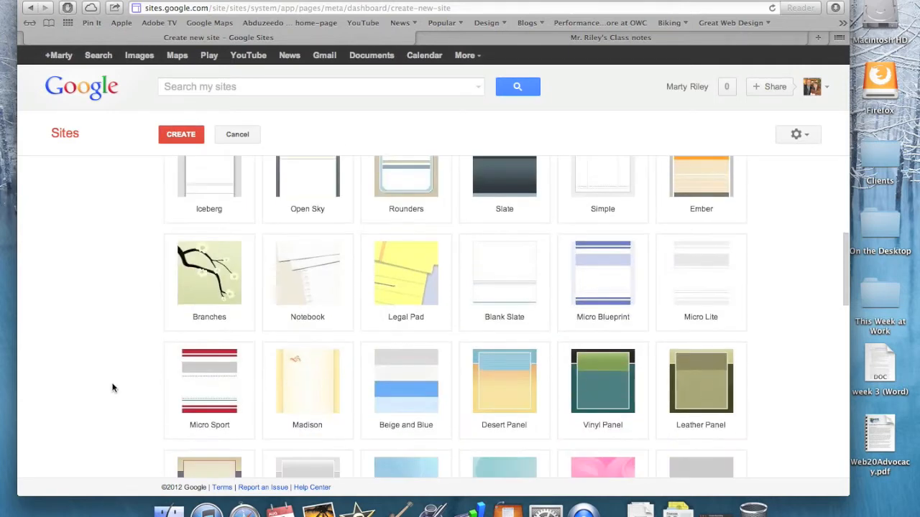
click(315, 290)
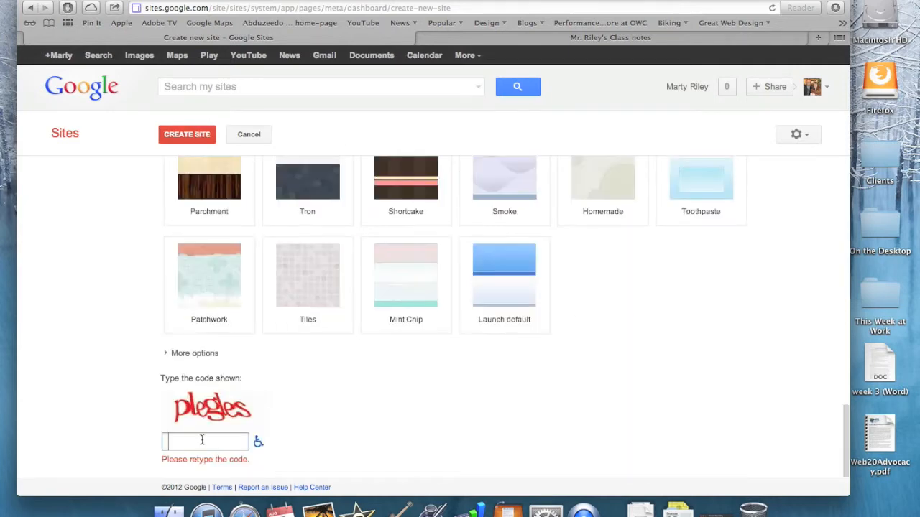
Step: Enter the verification code shown in the image and create the site
text(plegles)
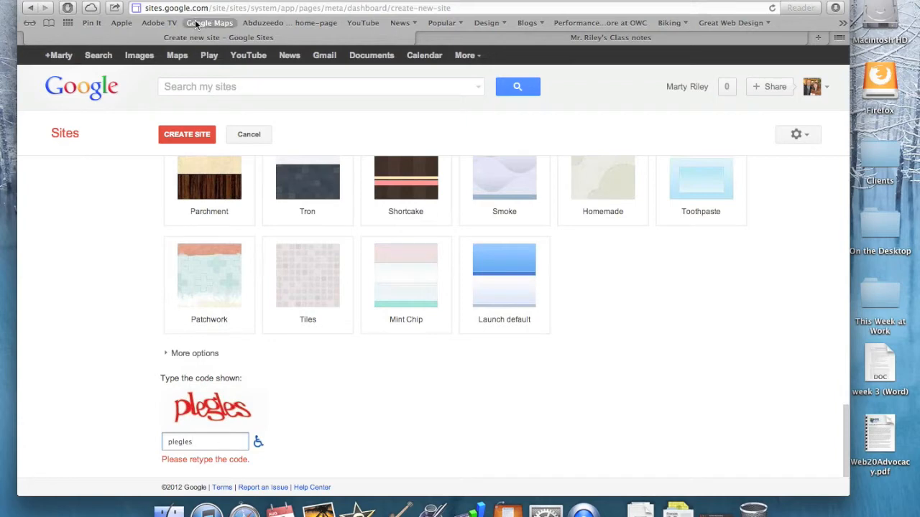
click(185, 138)
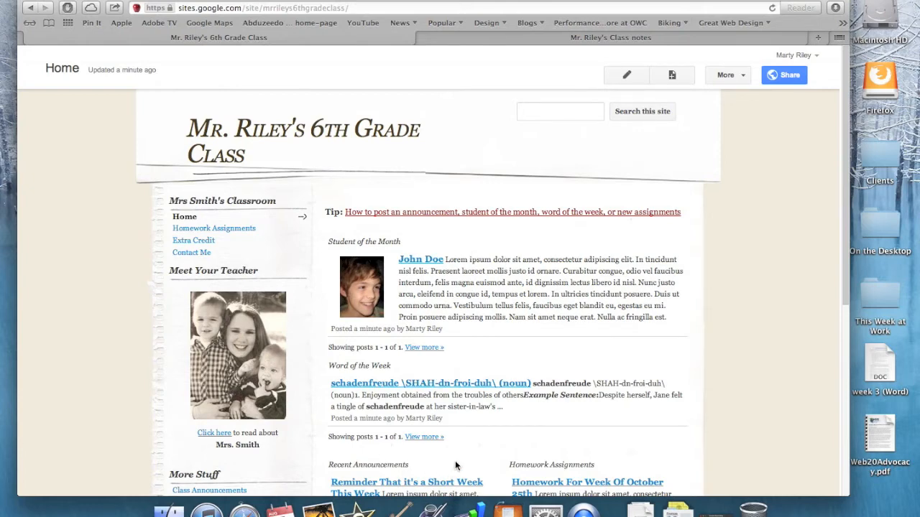
Step: Review the new site's home page and its Homework Assignments, Extra Credit and Contact Me pages
scroll(455, 457, down, 6)
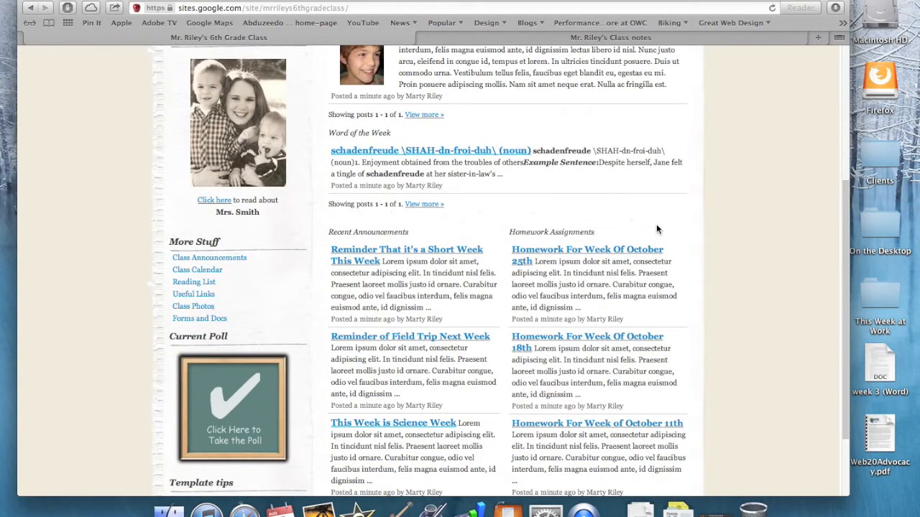
scroll(662, 236, down, 1)
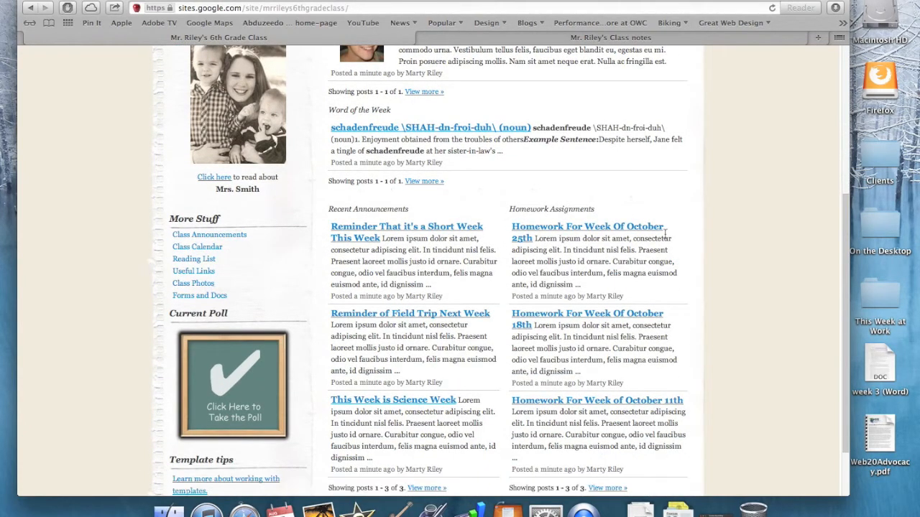
scroll(111, 242, down, 2)
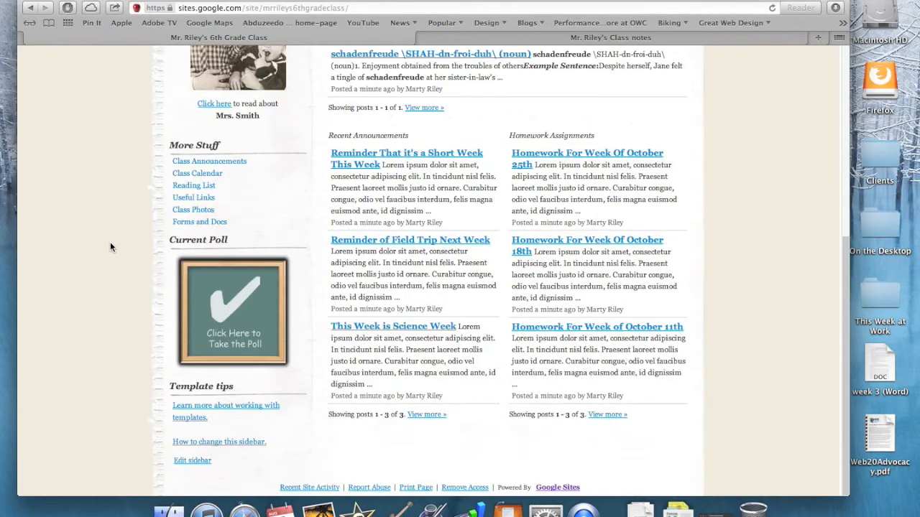
scroll(111, 241, up, 6)
scroll(110, 241, up, 1)
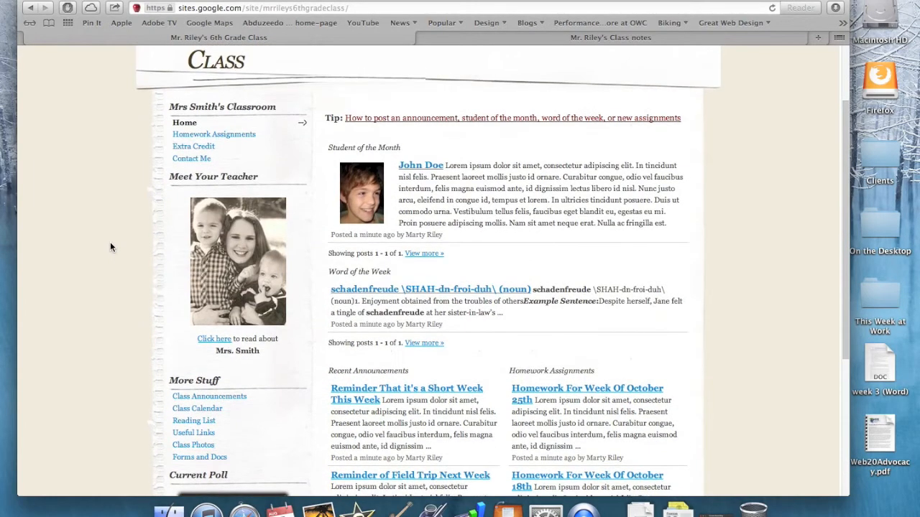
click(195, 136)
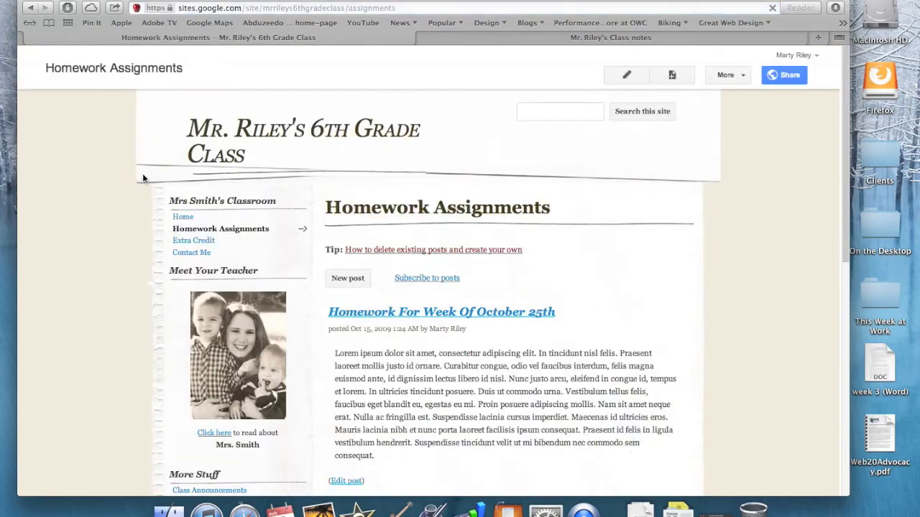
scroll(62, 284, down, 3)
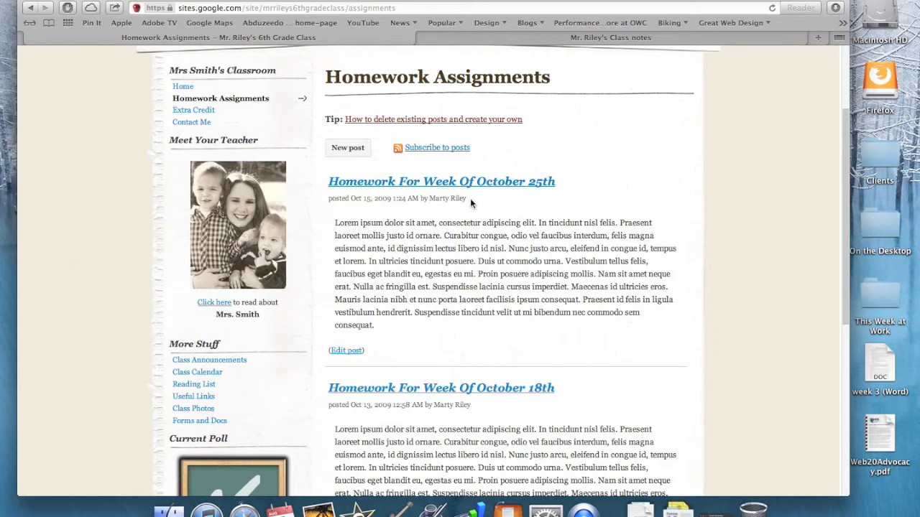
click(181, 109)
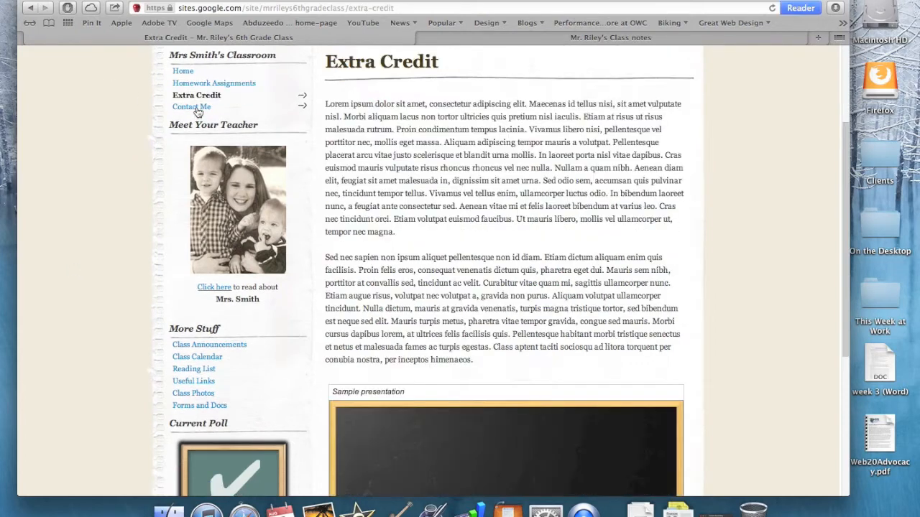
click(192, 107)
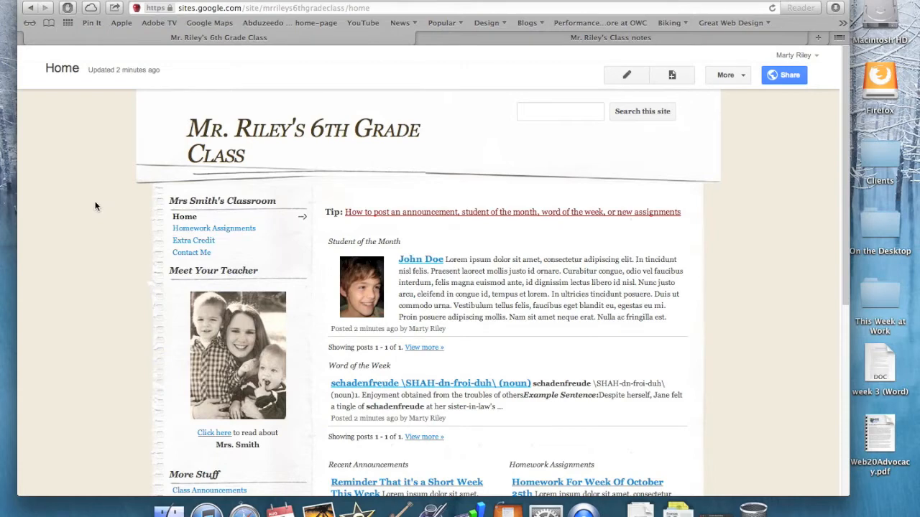
Step: Open the site layout settings for editing the home page's sidebar
scroll(96, 206, down, 3)
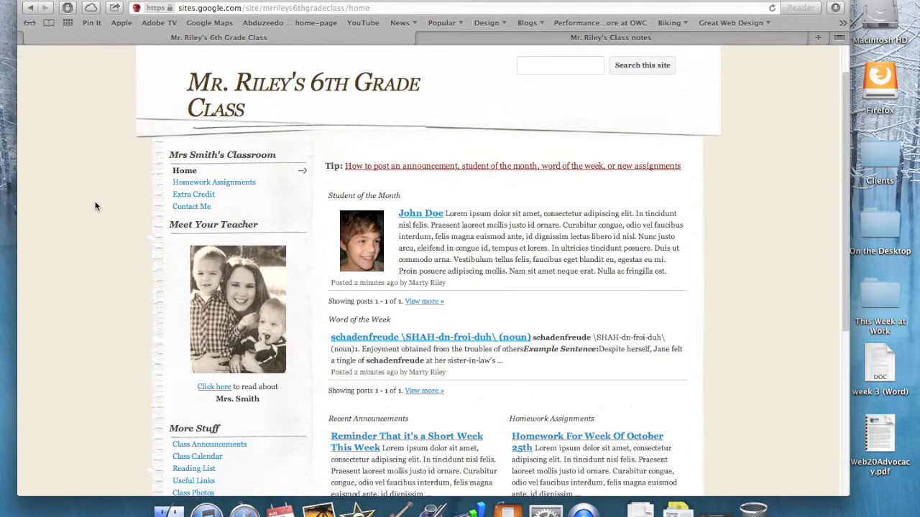
scroll(96, 206, down, 5)
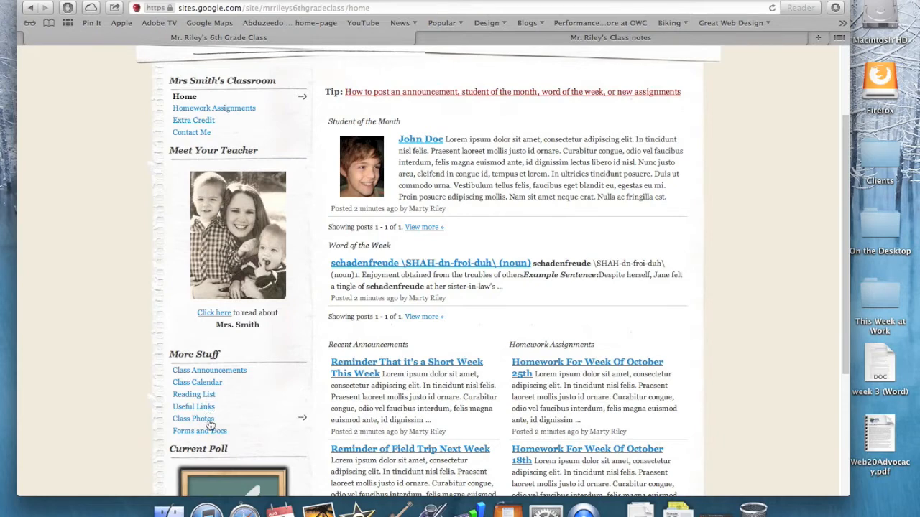
scroll(102, 319, down, 5)
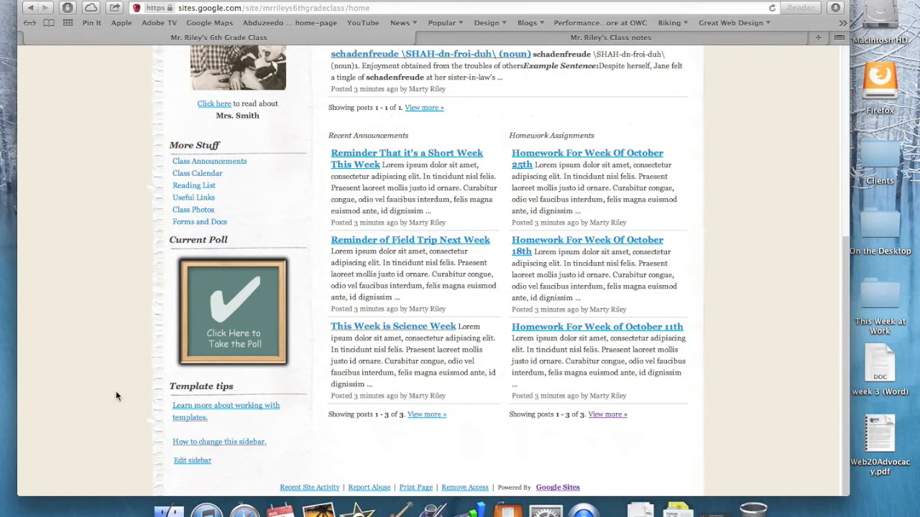
click(200, 466)
click(197, 463)
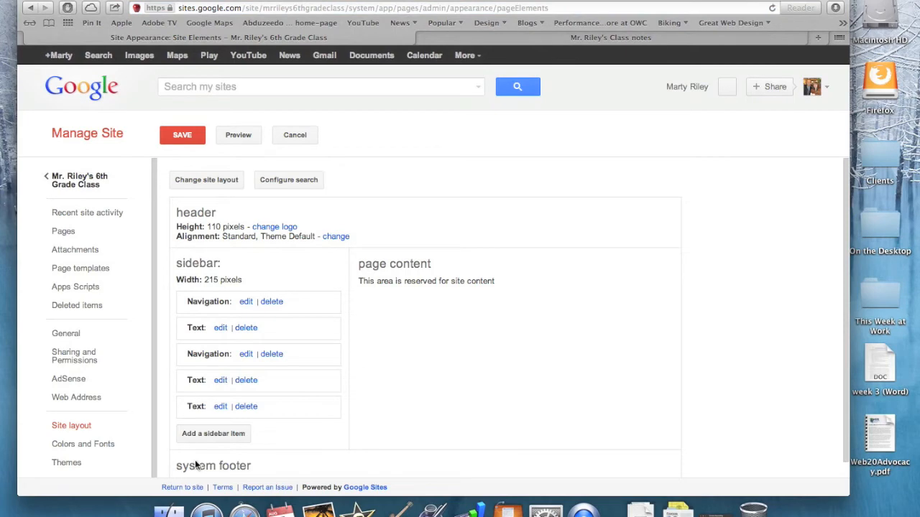
Step: Replace the teacher's name in the first sidebar navigation's title with the site owner's, keeping "'s Classroom", and compare with the existing class notes site
click(246, 303)
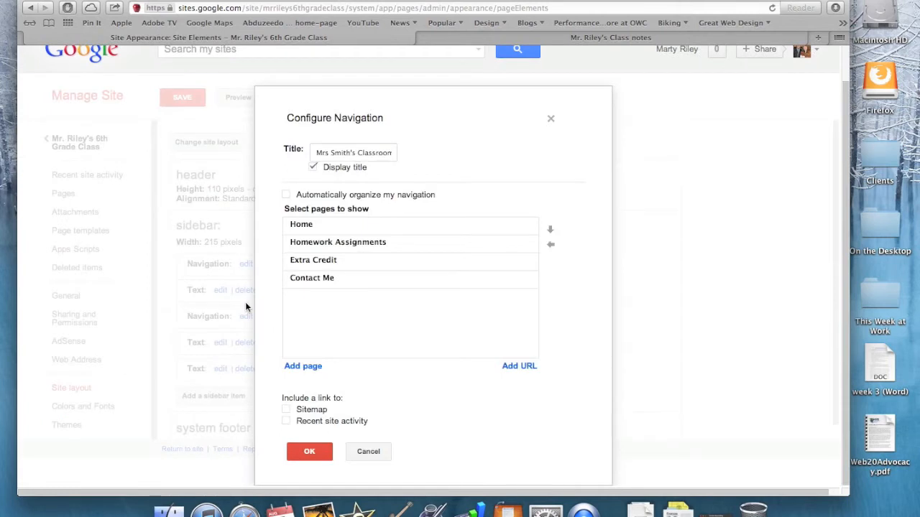
click(350, 153)
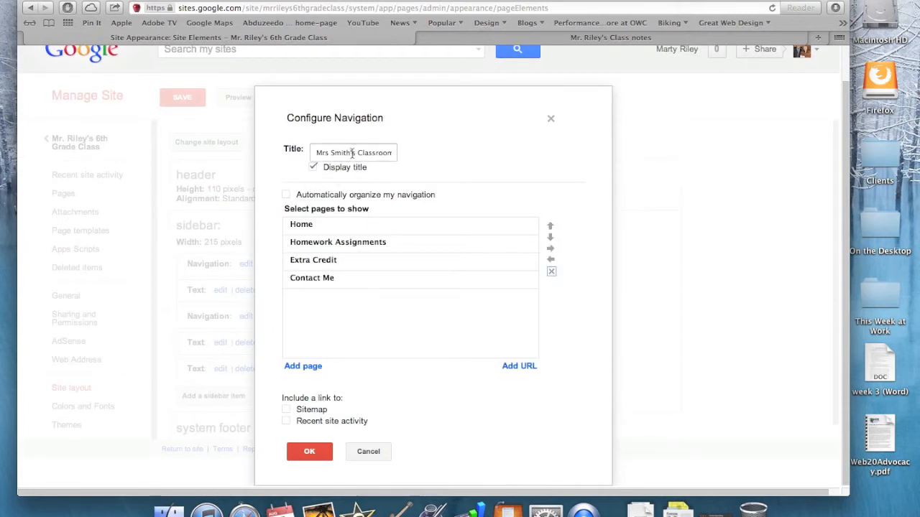
key(BackSpace)
key(BackSpace)
key(BackSpace)
key(BackSpace)
key(BackSpace)
key(BackSpace)
key(BackSpace)
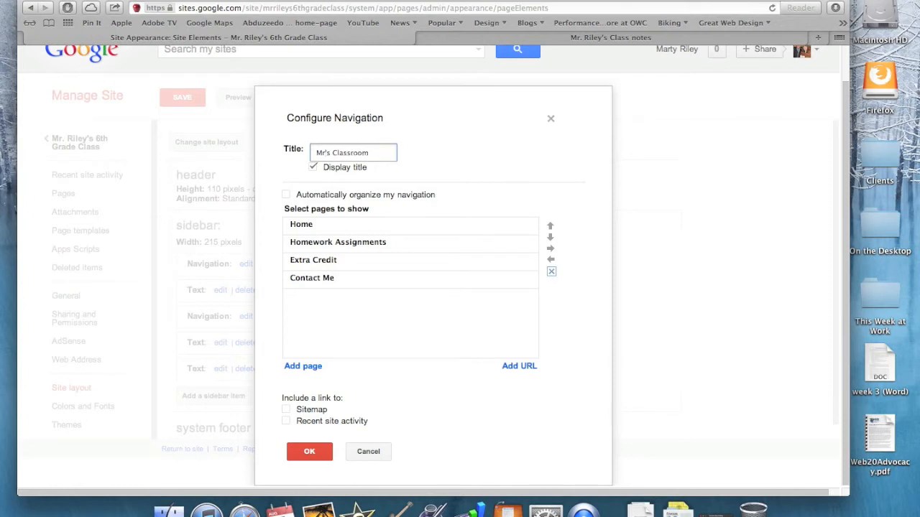
text(. Riley)
click(643, 38)
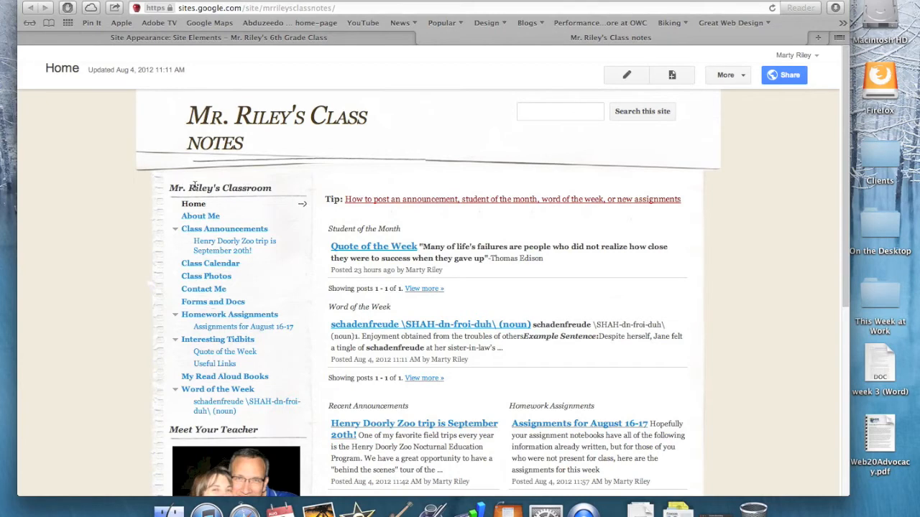
key(super+shift+bracketleft)
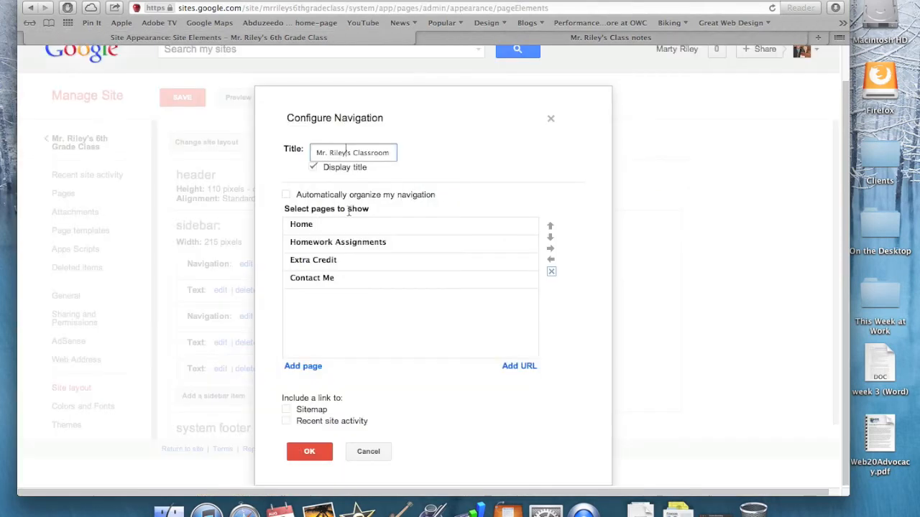
Step: Remove the Extra Credit page from the first sidebar navigation and accept the navigation settings
click(325, 263)
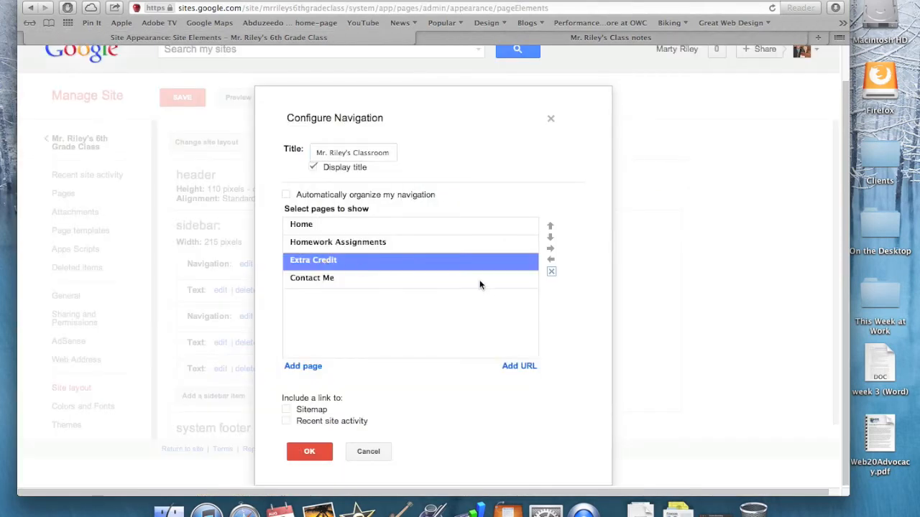
click(551, 272)
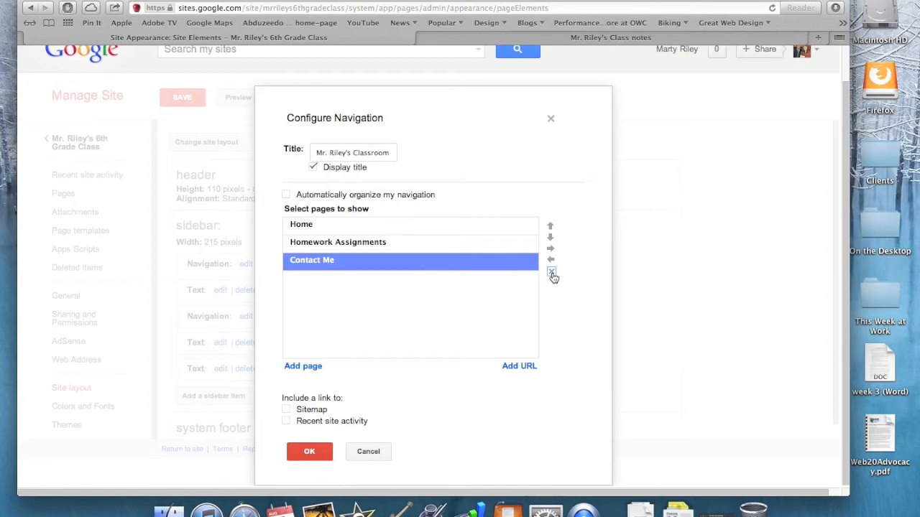
click(318, 454)
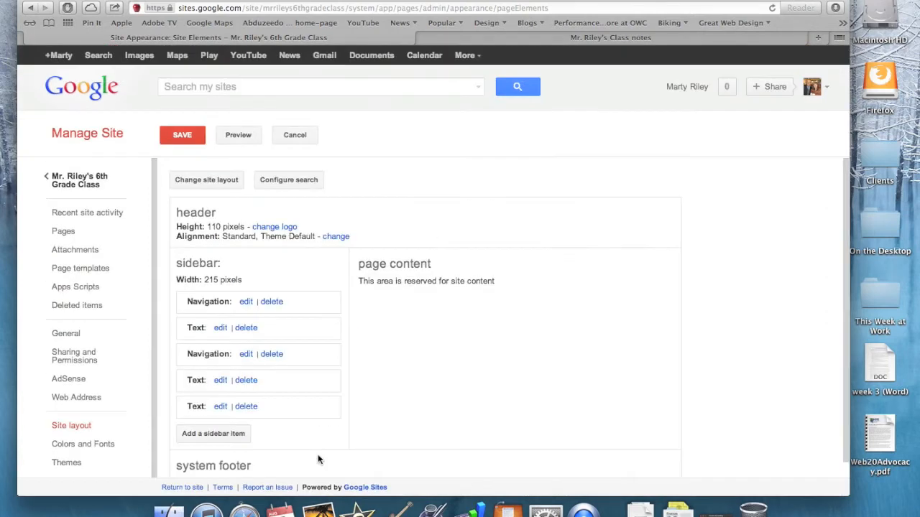
Step: Remove the sample photo from the Meet Your Teacher text box, looking at the matching text box on the class notes site
click(220, 328)
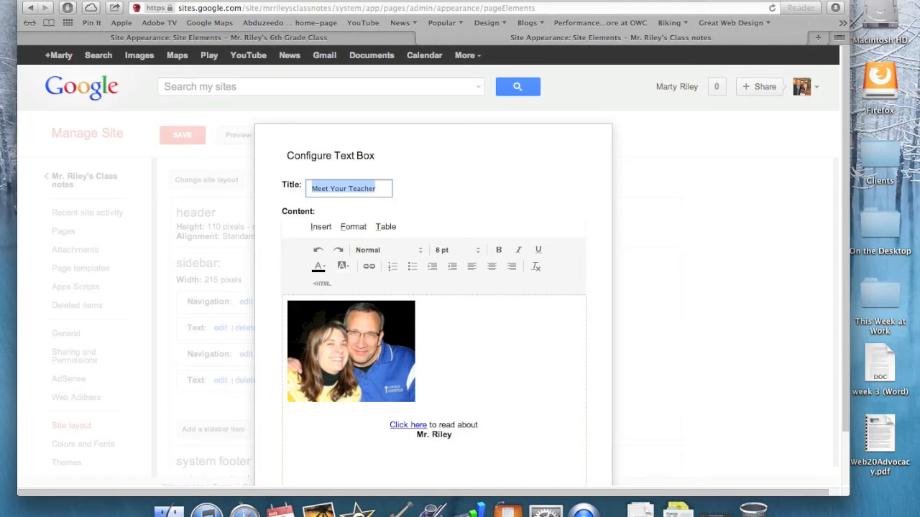
scroll(363, 425, down, 2)
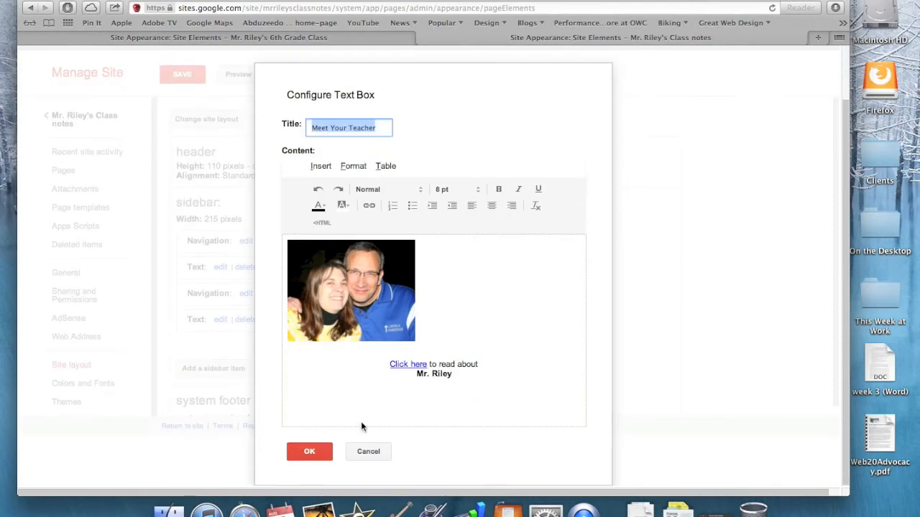
click(316, 450)
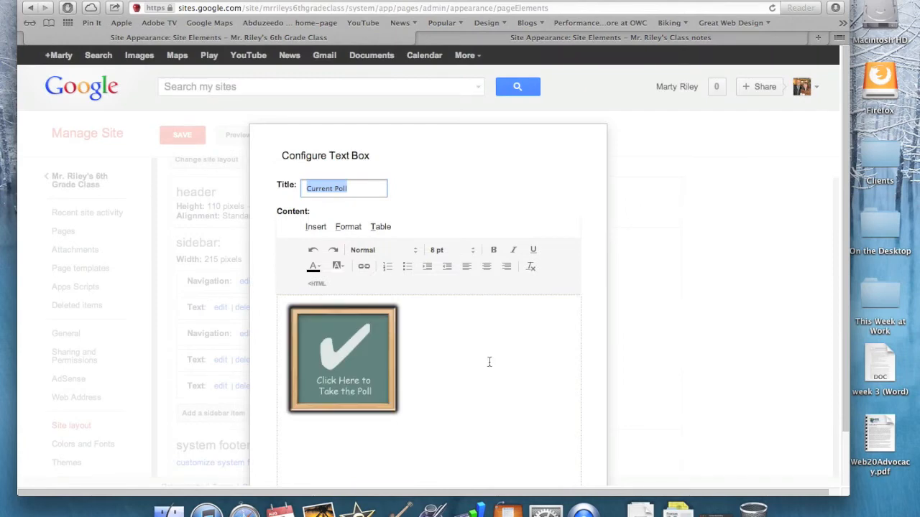
Step: Delete the Current Poll text box from the sidebar and save the site layout
scroll(489, 361, down, 2)
click(315, 451)
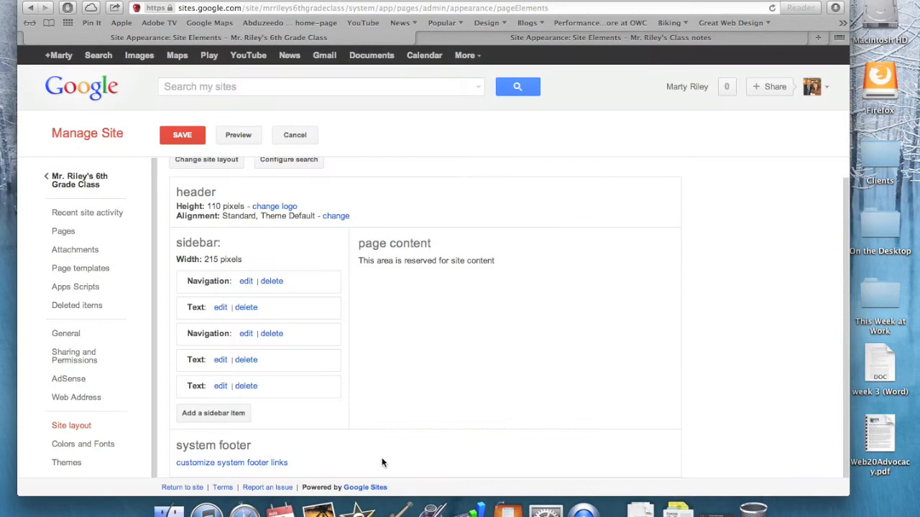
click(245, 361)
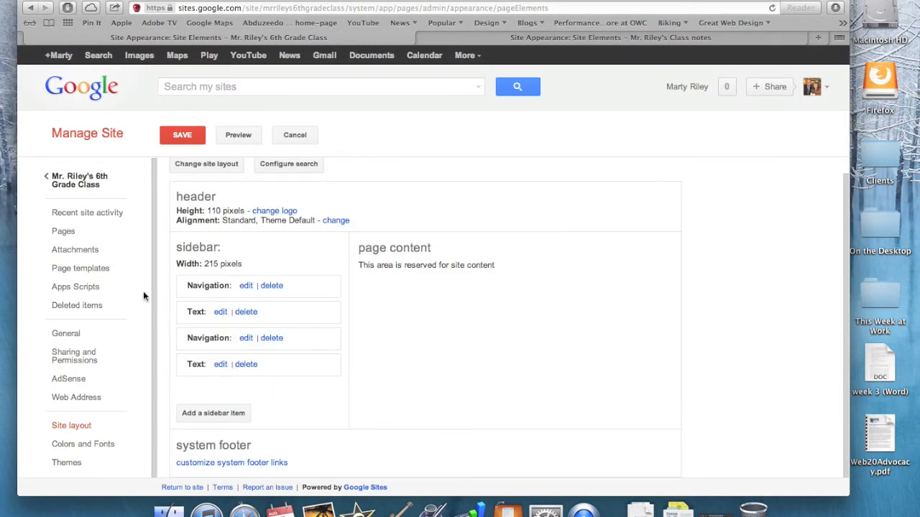
click(184, 136)
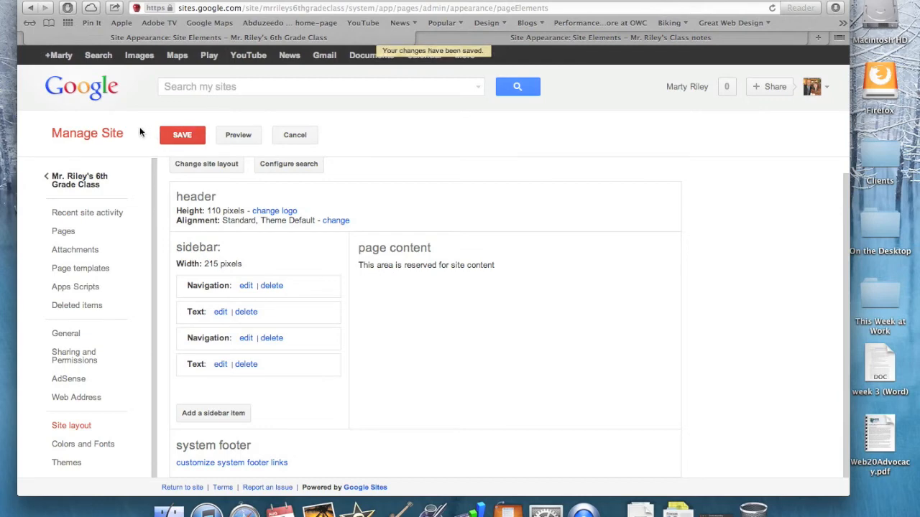
Step: Return to the class site, check the sidebar, and open the Reading List page for editing
click(63, 183)
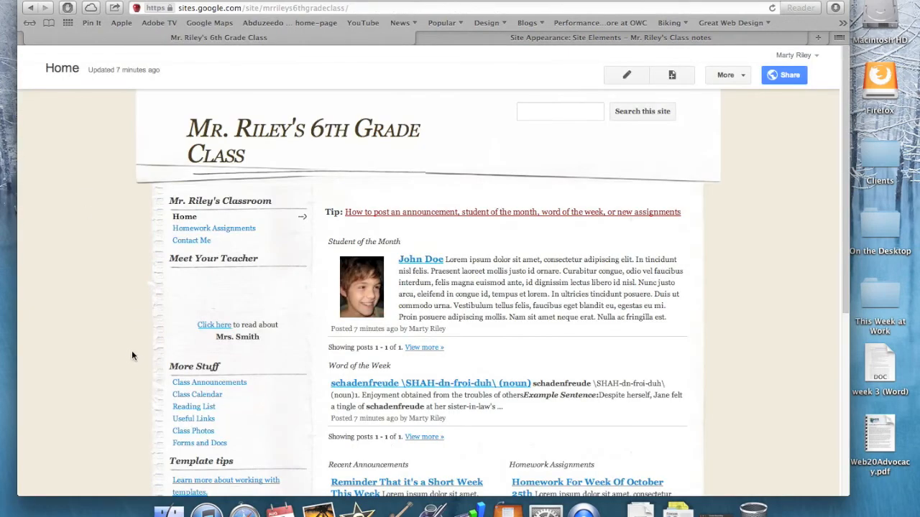
scroll(131, 355, down, 5)
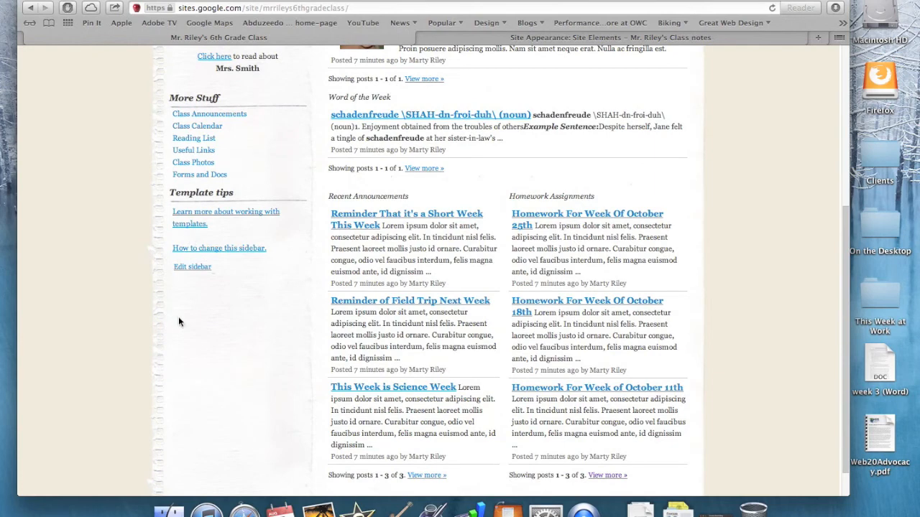
click(193, 137)
click(633, 75)
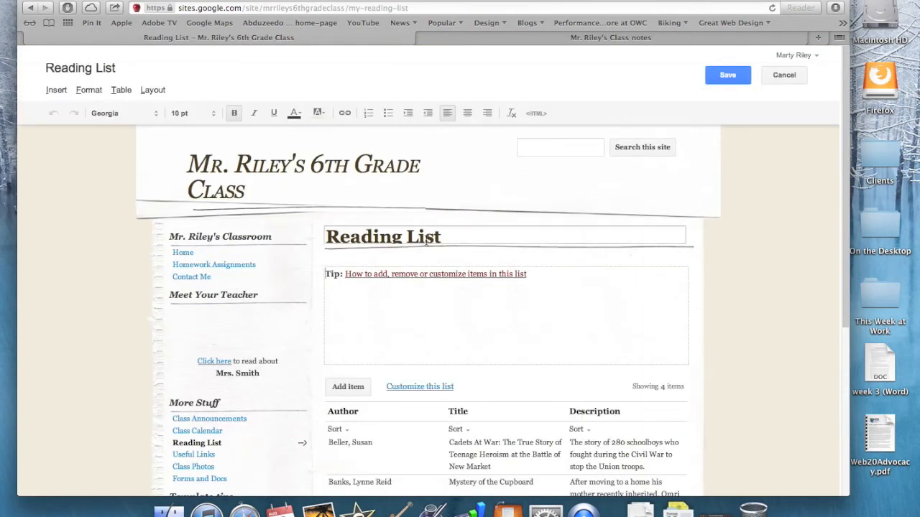
Step: Change the Reading List page's title to "My Read Aloud Books" and save the page
drag(442, 237, 280, 237)
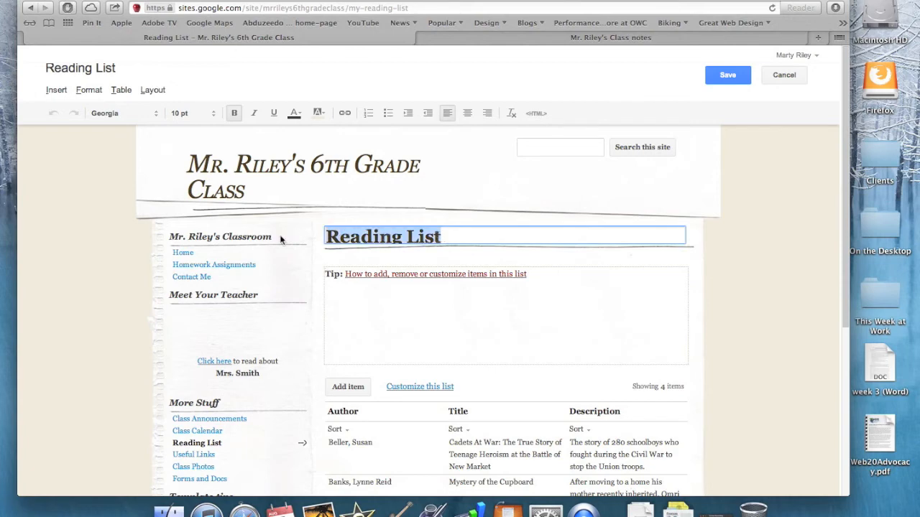
text(My)
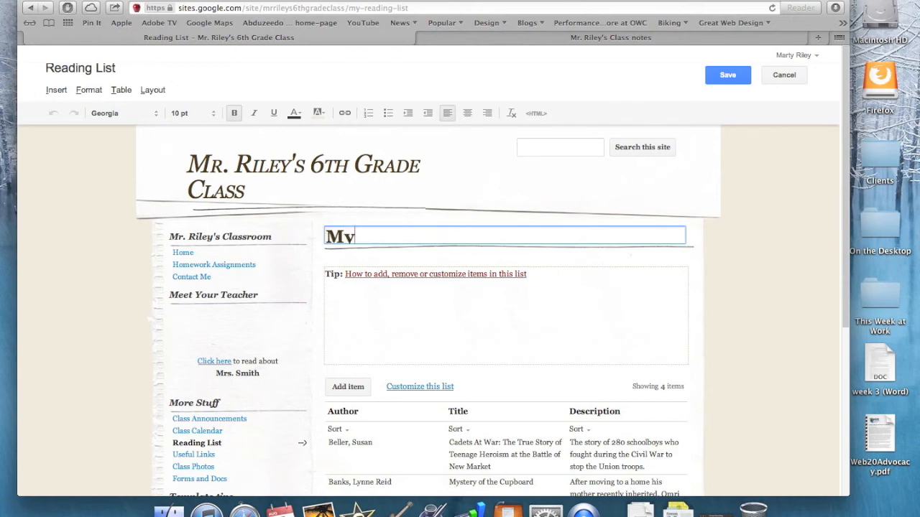
text( Read )
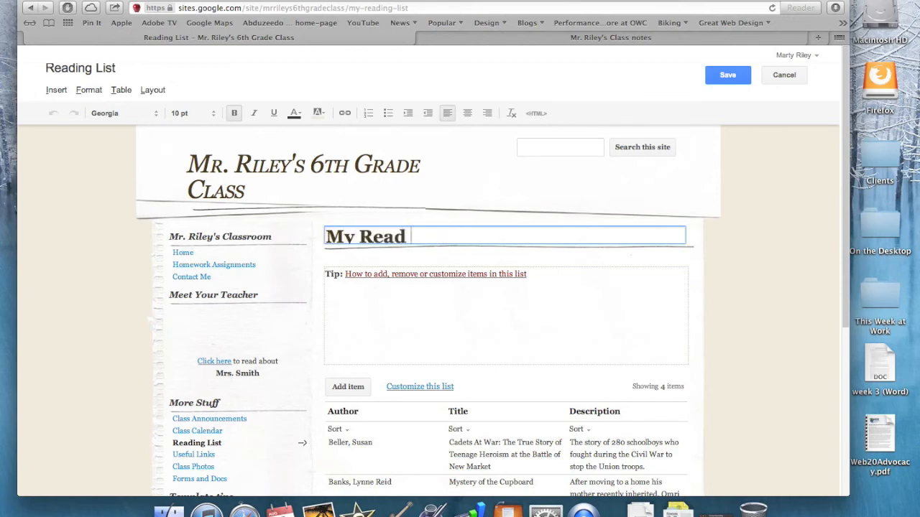
text(Aloud Books)
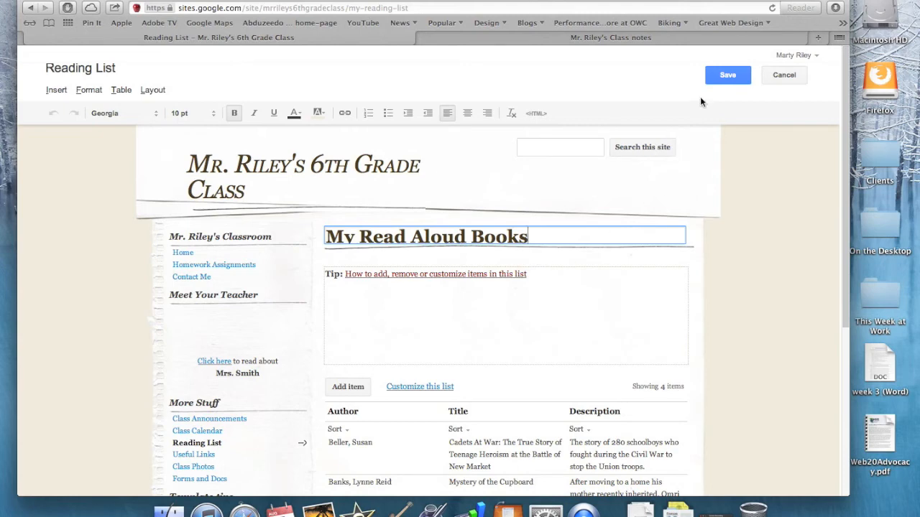
click(725, 74)
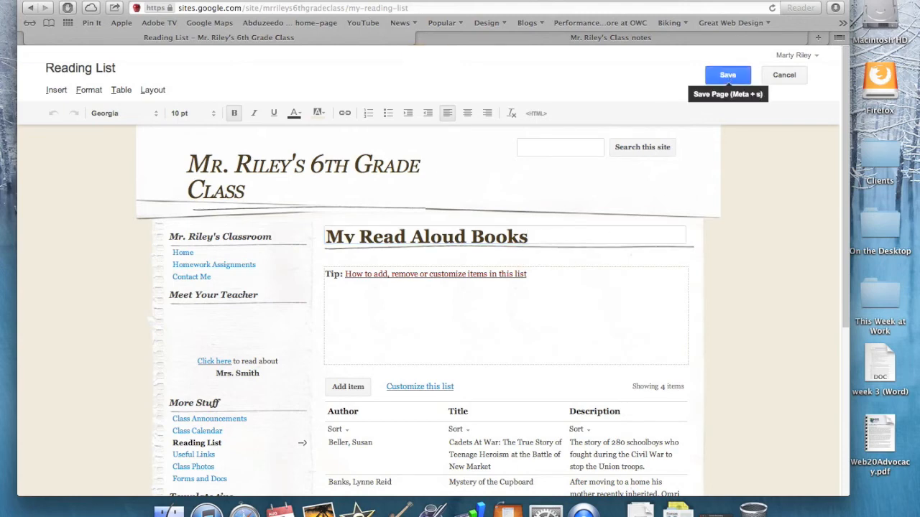
Step: Open the first book entry, Cadets At War, and delete it from the reading list
click(395, 346)
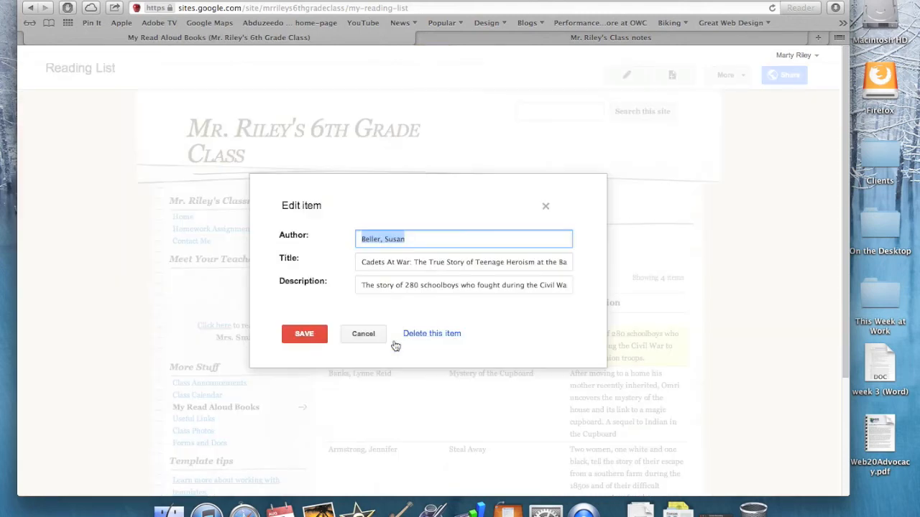
click(444, 334)
Step: Switch to the class notes site and examine the first book entry on its My Read Aloud Books page
key(ctrl+Tab)
click(231, 331)
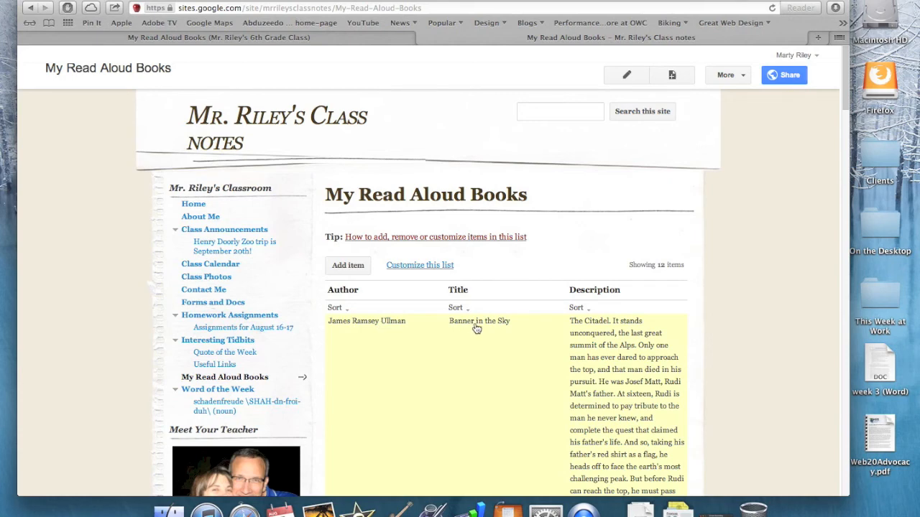
scroll(651, 350, down, 3)
scroll(647, 352, down, 3)
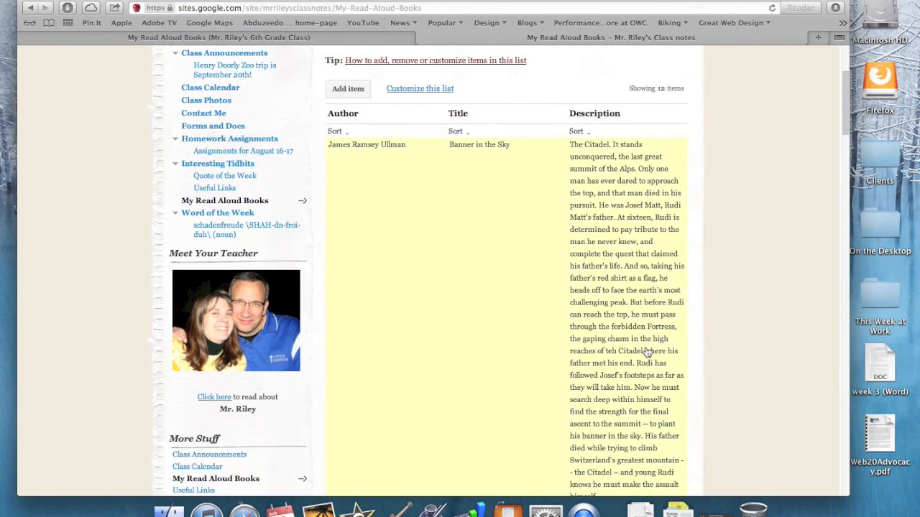